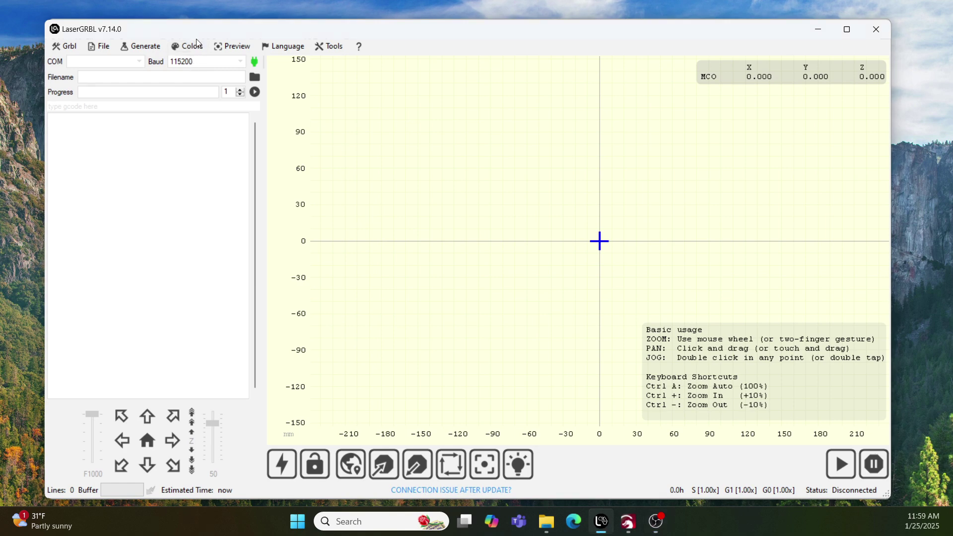
pyautogui.click(194, 45)
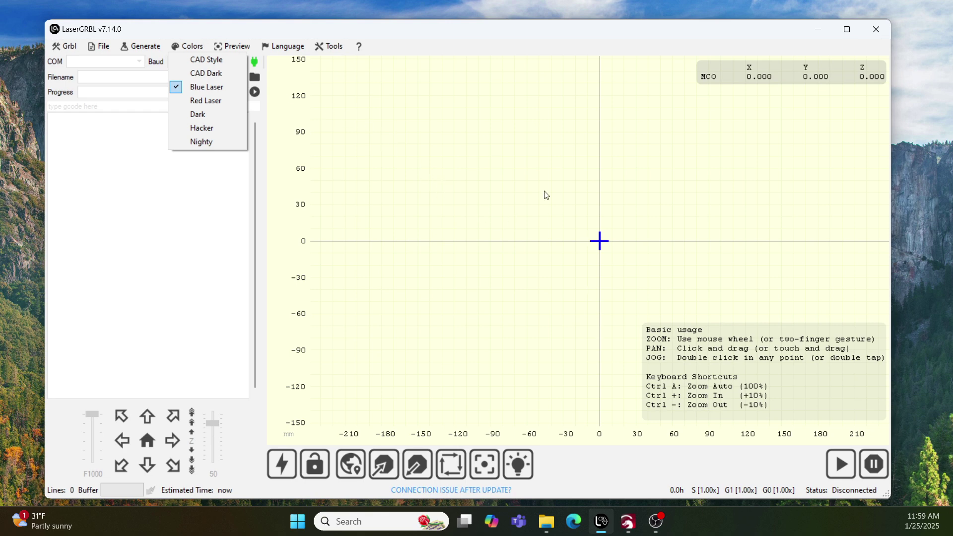
pyautogui.click(481, 209)
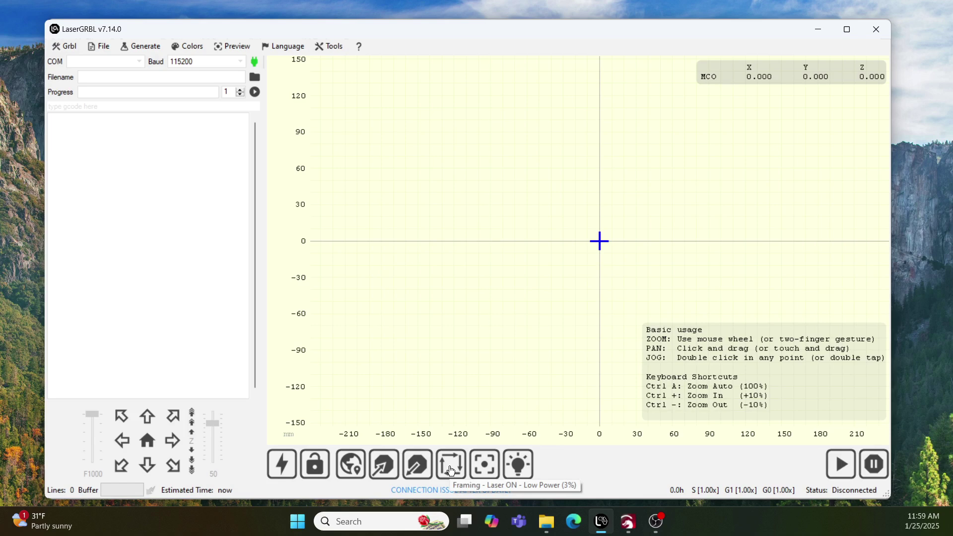
# - Edit the laser focusing custom button so its GCode power factor is 5 and its tooltip reads 5%, and save it
pyautogui.rightClick(488, 463)
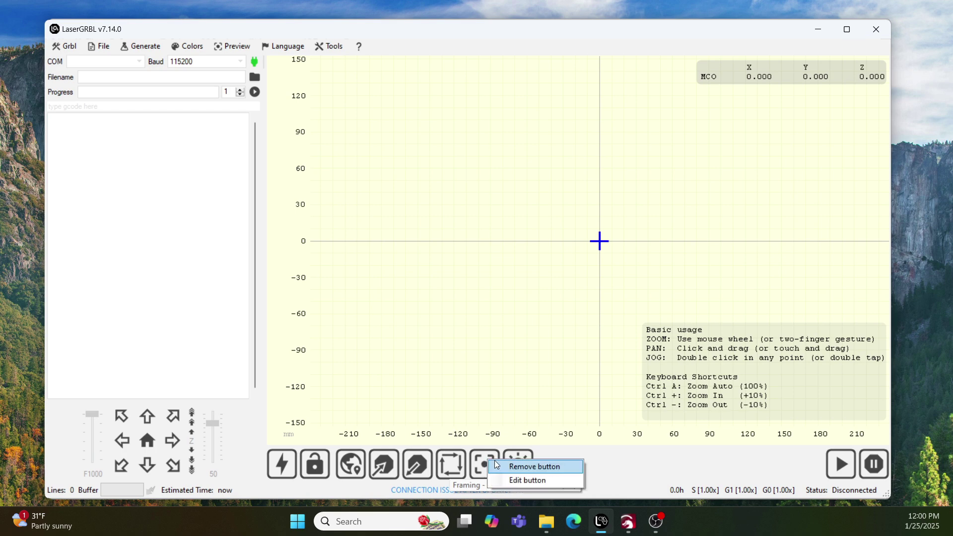
pyautogui.click(530, 480)
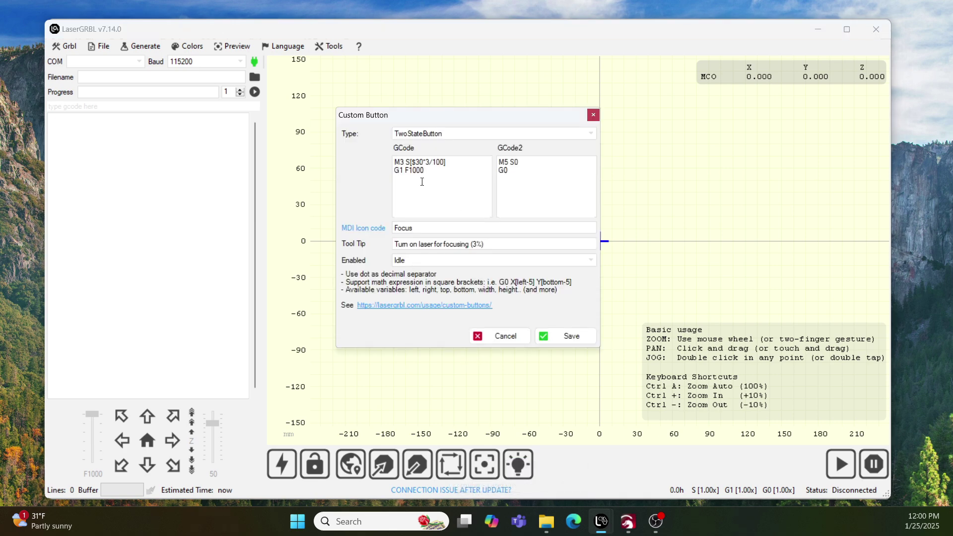
pyautogui.moveTo(449, 164); pyautogui.dragTo(389, 163)
pyautogui.click(448, 168)
pyautogui.doubleClick(428, 163)
pyautogui.write('5')
pyautogui.moveTo(472, 244); pyautogui.dragTo(476, 244)
pyautogui.write('5')
pyautogui.click(574, 339)
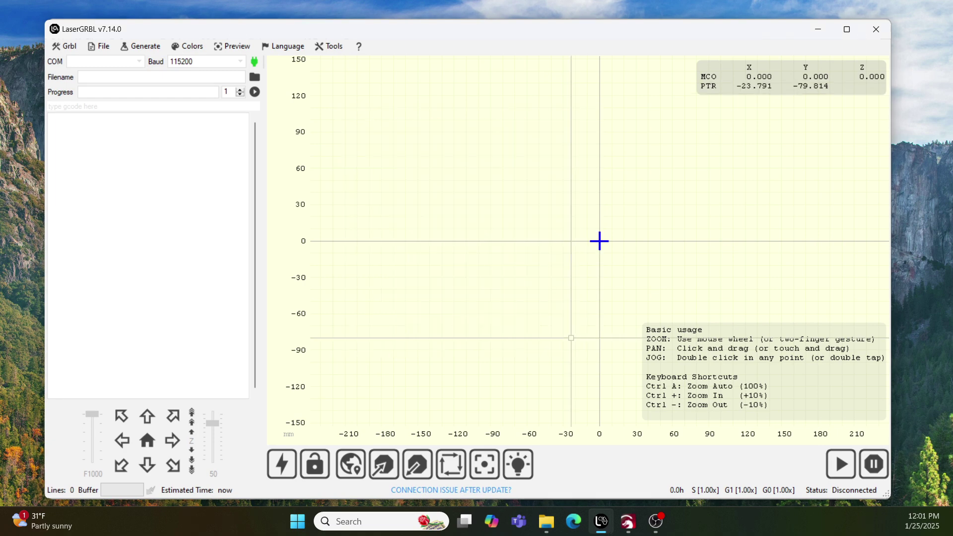
# - Raise the focusing button's power to 5.5 in its GCode and 5.5% in its tooltip, and save it
pyautogui.rightClick(491, 468)
pyautogui.click(514, 485)
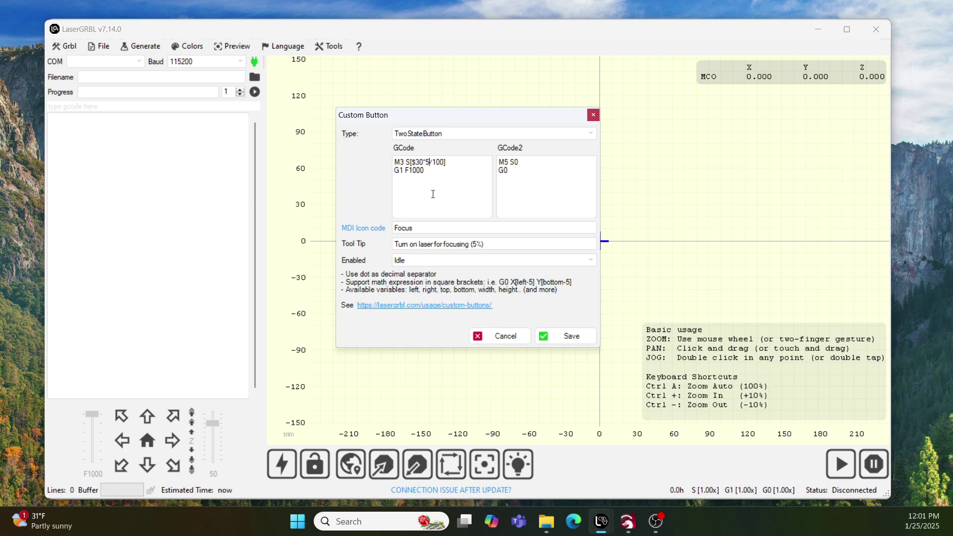
pyautogui.write('.5')
pyautogui.click(475, 244)
pyautogui.write('.5')
pyautogui.click(573, 337)
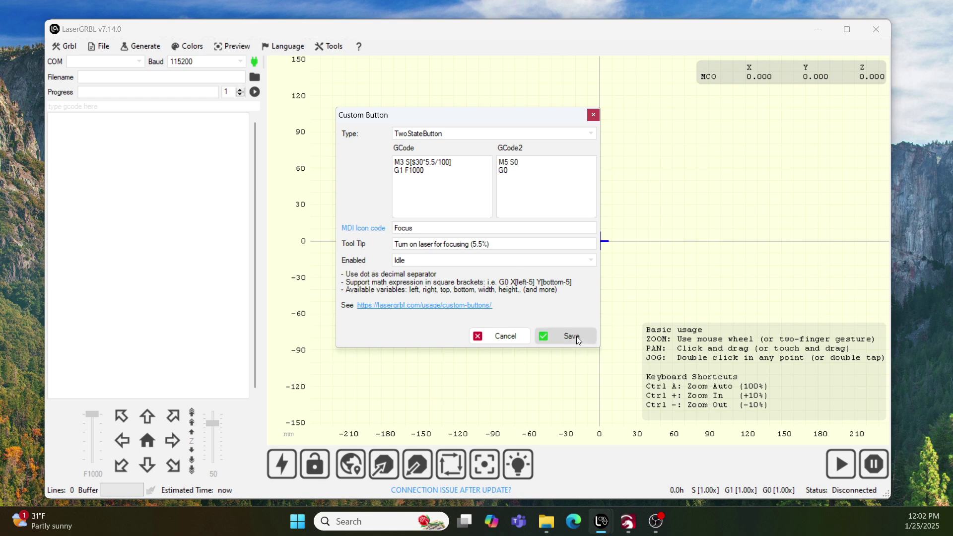
pyautogui.click(576, 336)
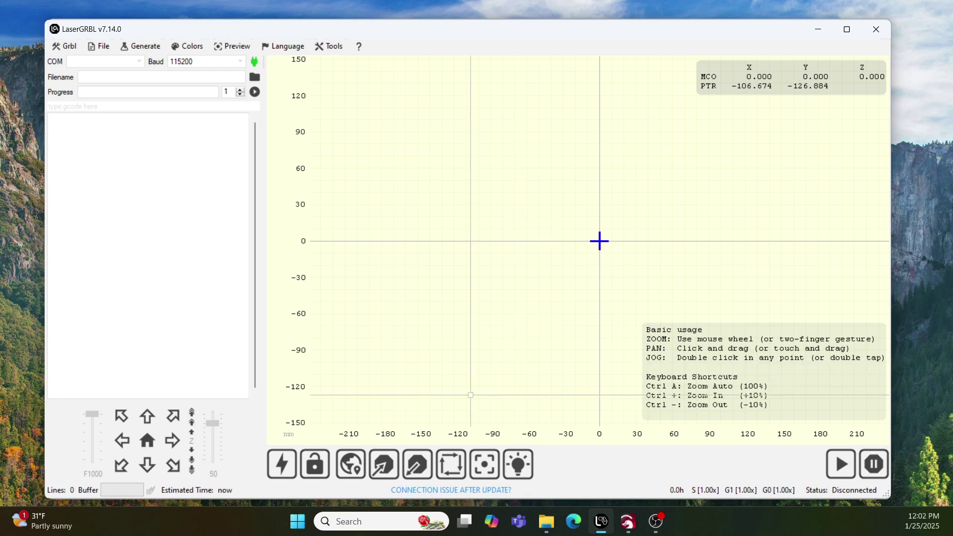
# - Edit the Framing custom button to use a power factor of 5.5 in its GCode and 5.5% in its tooltip, and save it
pyautogui.rightClick(453, 470)
pyautogui.click(480, 487)
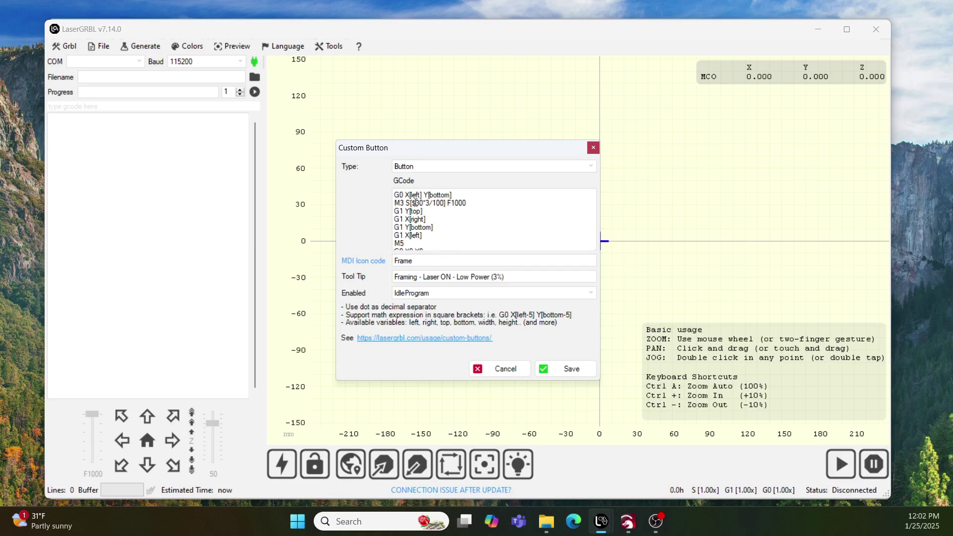
pyautogui.moveTo(396, 201); pyautogui.dragTo(449, 205)
pyautogui.click(419, 203)
pyautogui.write('5.5')
pyautogui.doubleClick(495, 276)
pyautogui.write('5.5')
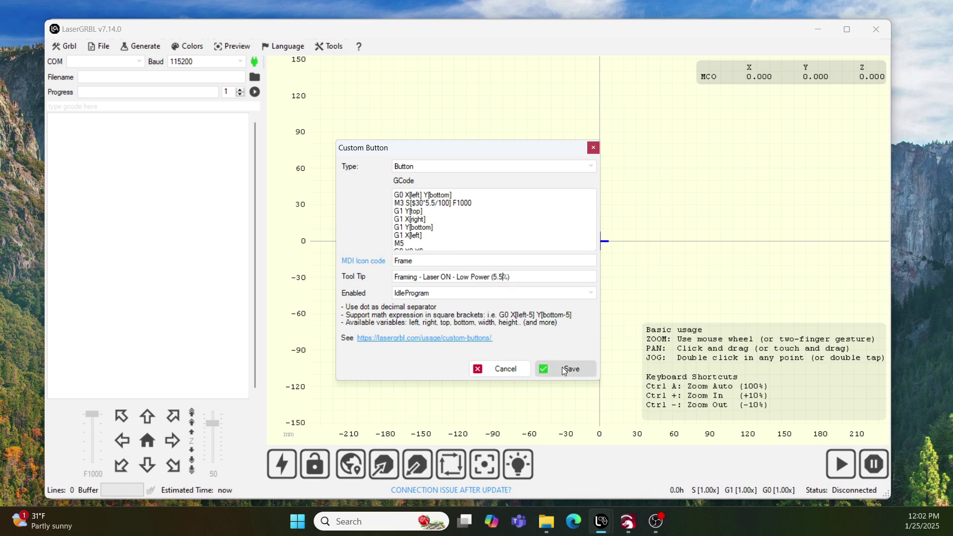
pyautogui.click(564, 370)
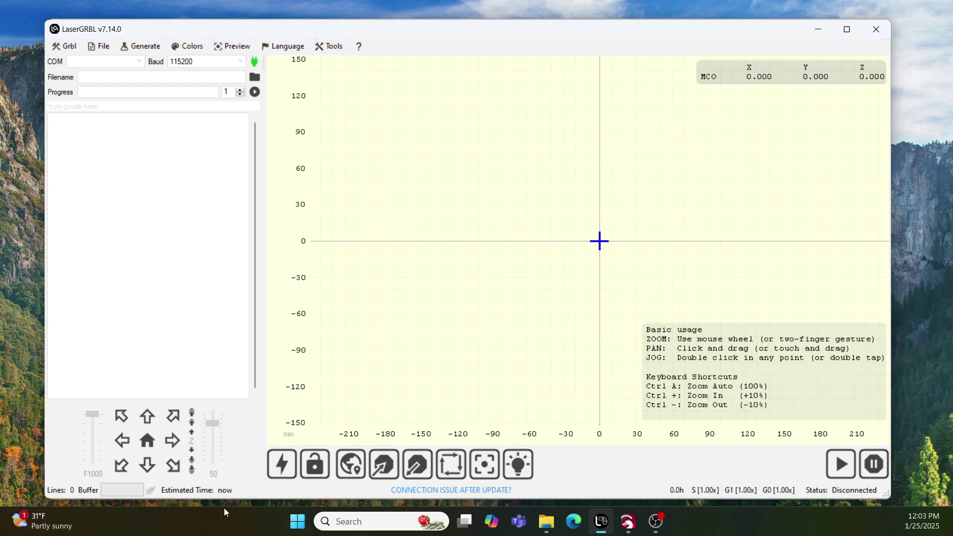
# - Switch to LightBurn and remove the 6550 laser from the device list
pyautogui.hotkey('alt', 'Tab')
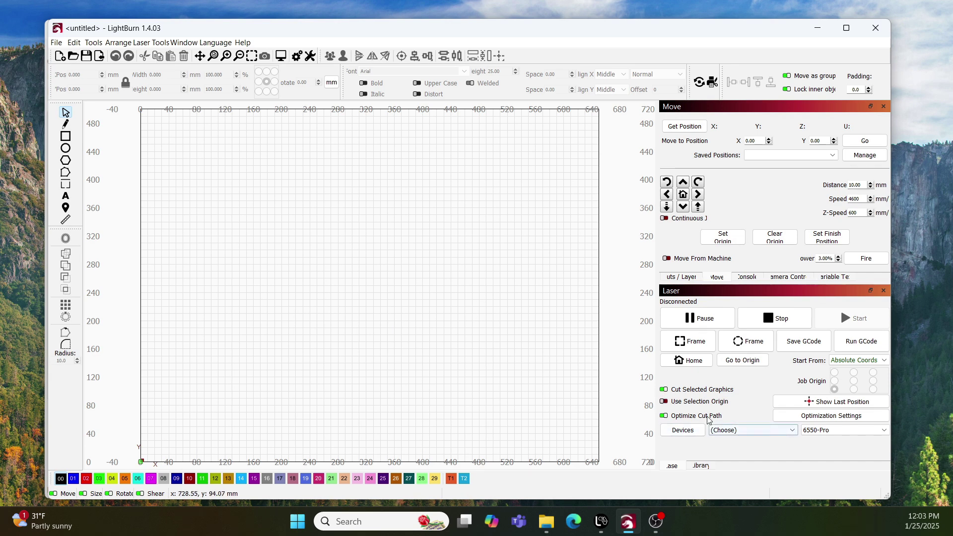
pyautogui.click(683, 431)
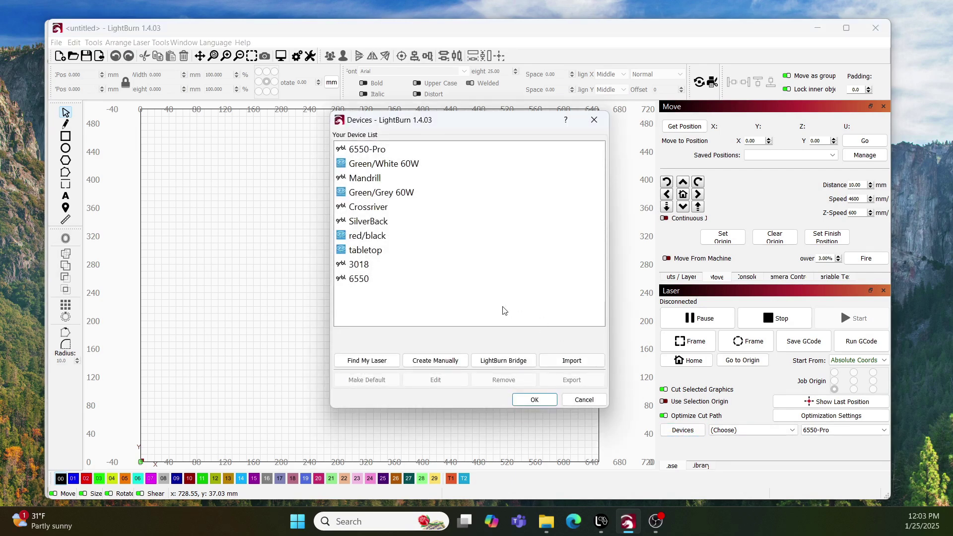
pyautogui.click(368, 280)
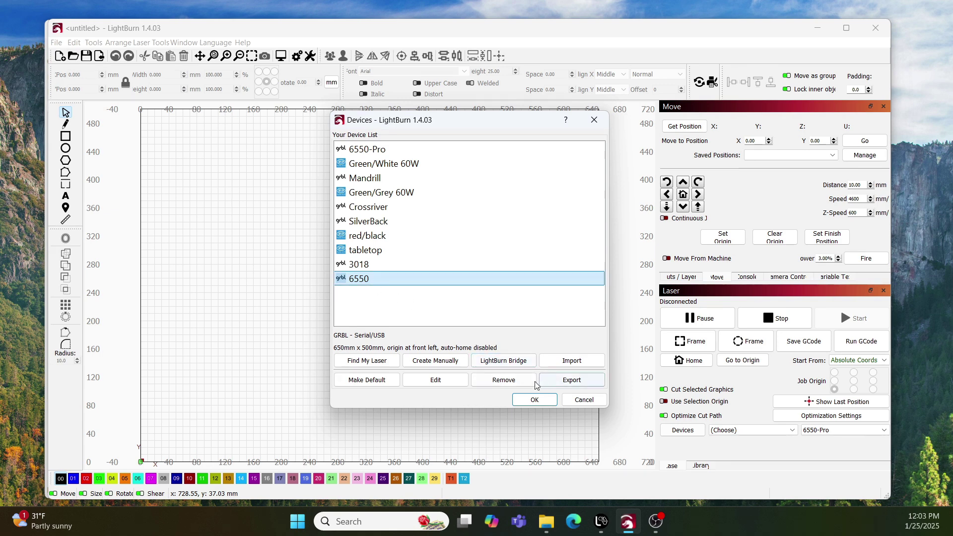
pyautogui.click(503, 381)
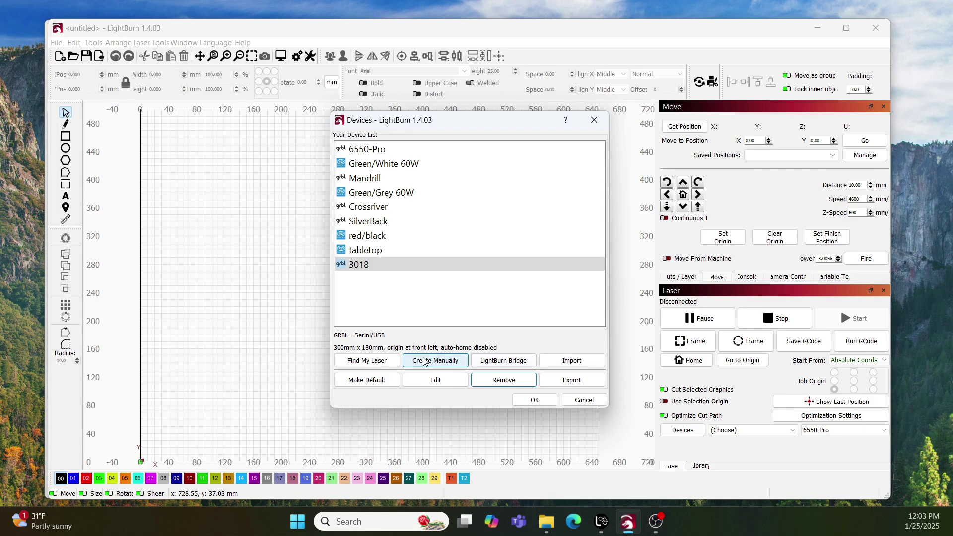
pyautogui.click(359, 292)
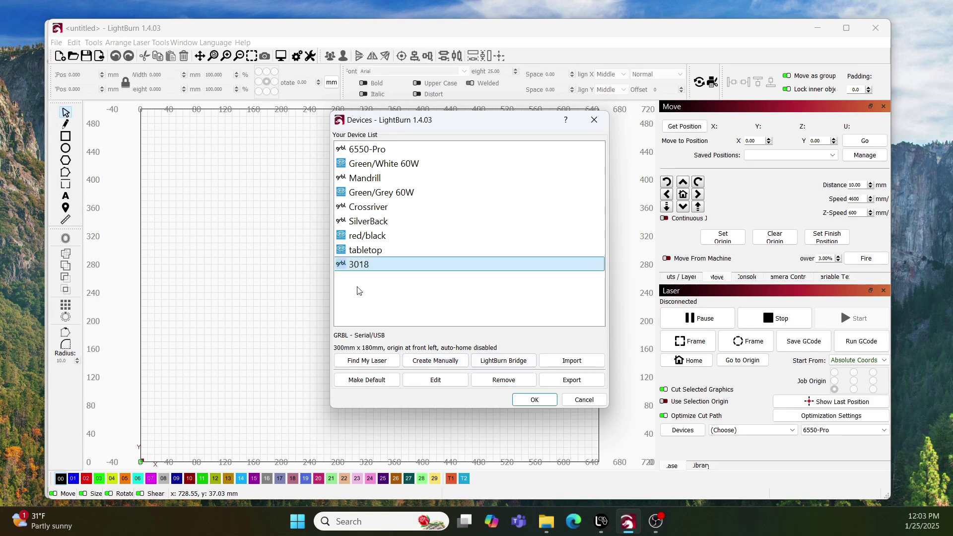
# - Start creating a new device manually as a GRBL controller with a Serial/USB connection
pyautogui.click(431, 362)
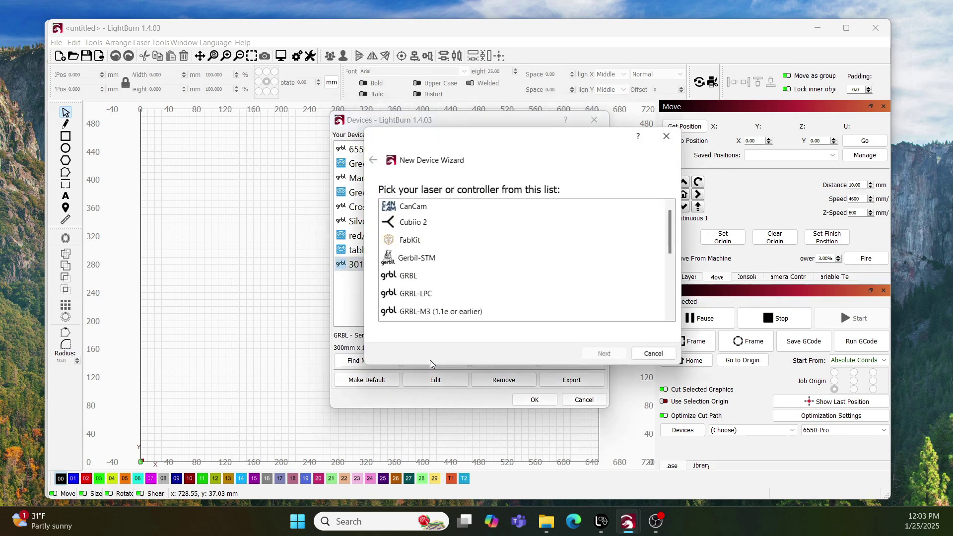
pyautogui.click(415, 278)
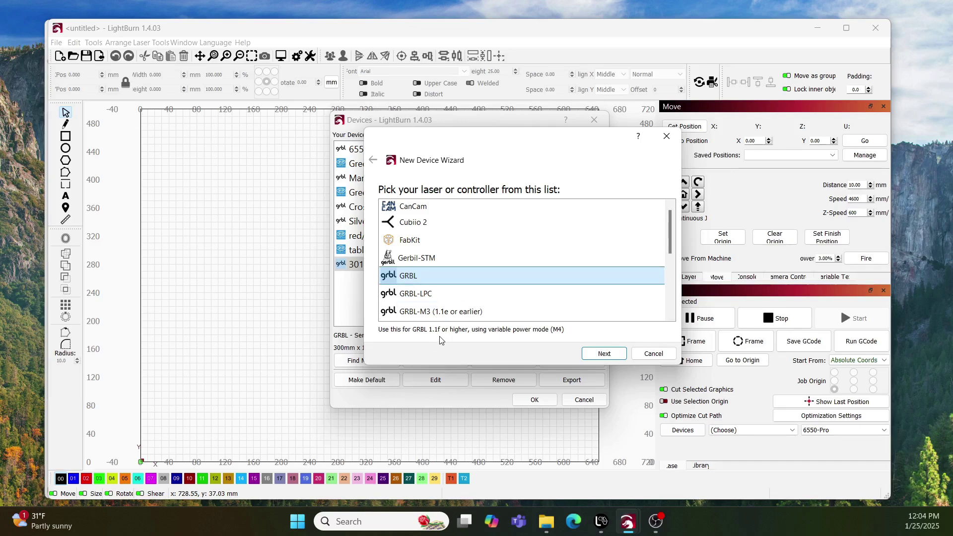
pyautogui.click(599, 354)
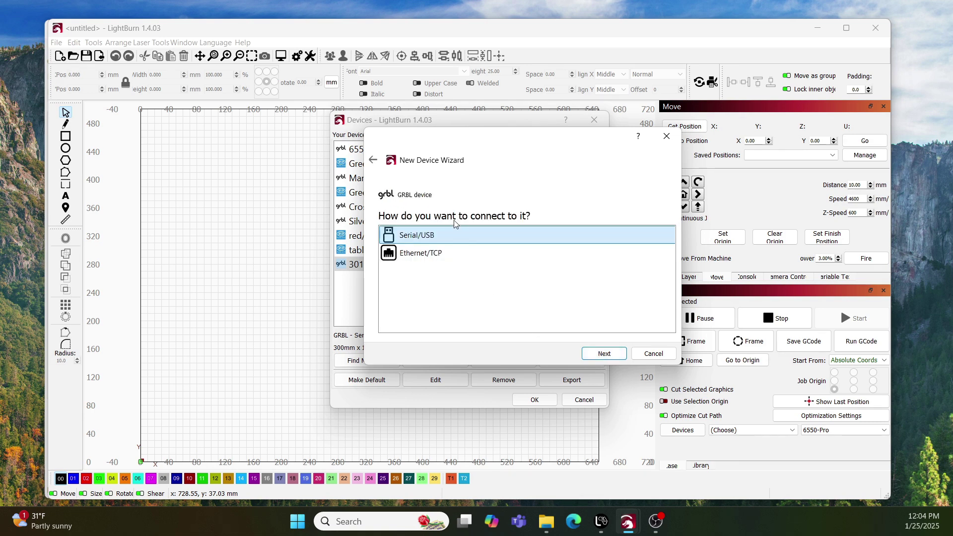
pyautogui.click(611, 358)
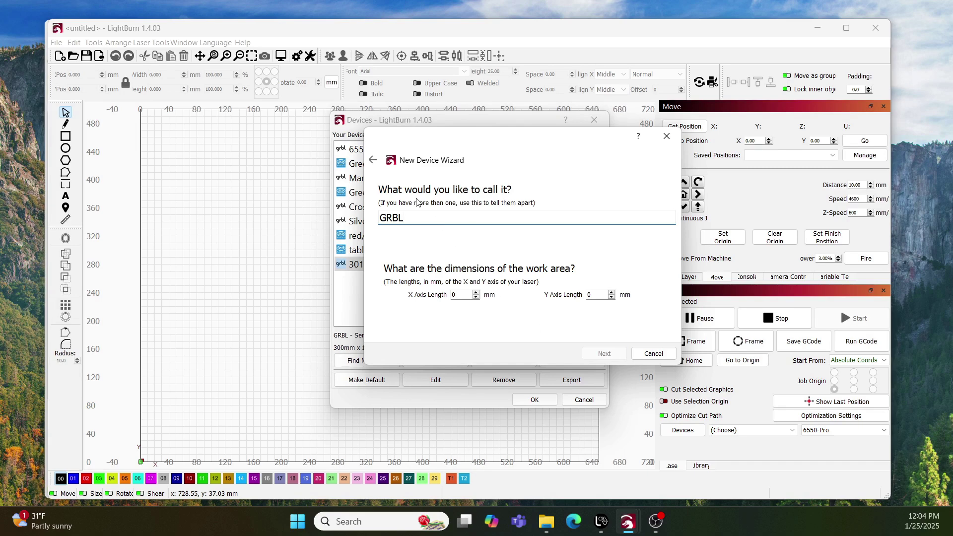
# - Name the new device 6550 and set its work area to 650 mm in X and 500 mm in Y
pyautogui.moveTo(409, 218); pyautogui.dragTo(383, 218)
pyautogui.write('6550')
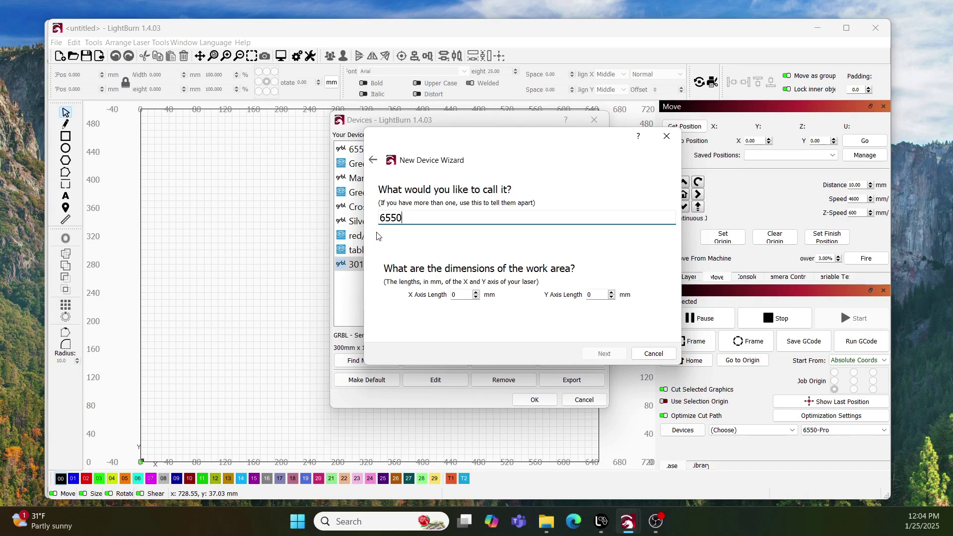
pyautogui.moveTo(461, 293); pyautogui.dragTo(446, 296)
pyautogui.write('650')
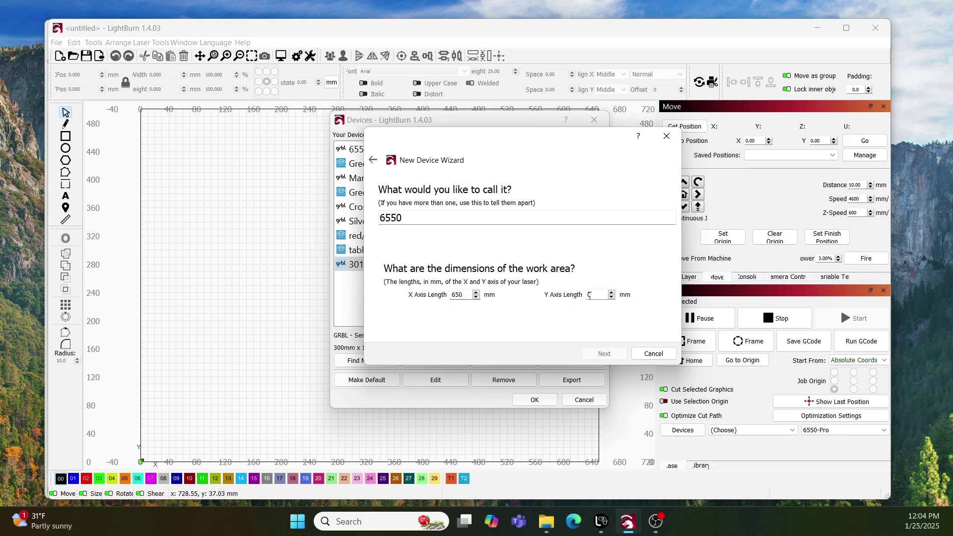
pyautogui.moveTo(591, 295); pyautogui.dragTo(586, 296)
pyautogui.write('500')
pyautogui.click(604, 353)
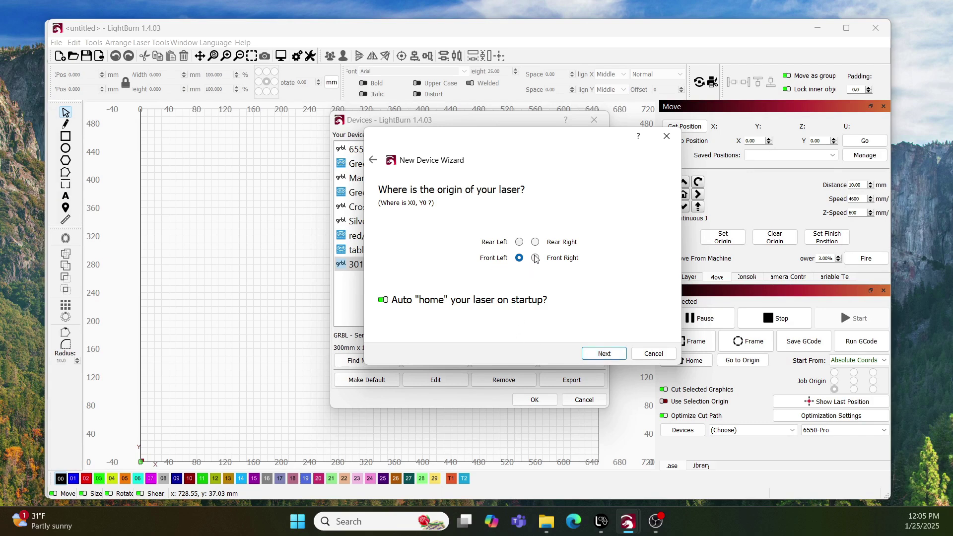
# - Keep the front-left origin, turn off auto-homing on startup, and finish adding the device and accept the device list
pyautogui.click(386, 302)
pyautogui.click(605, 354)
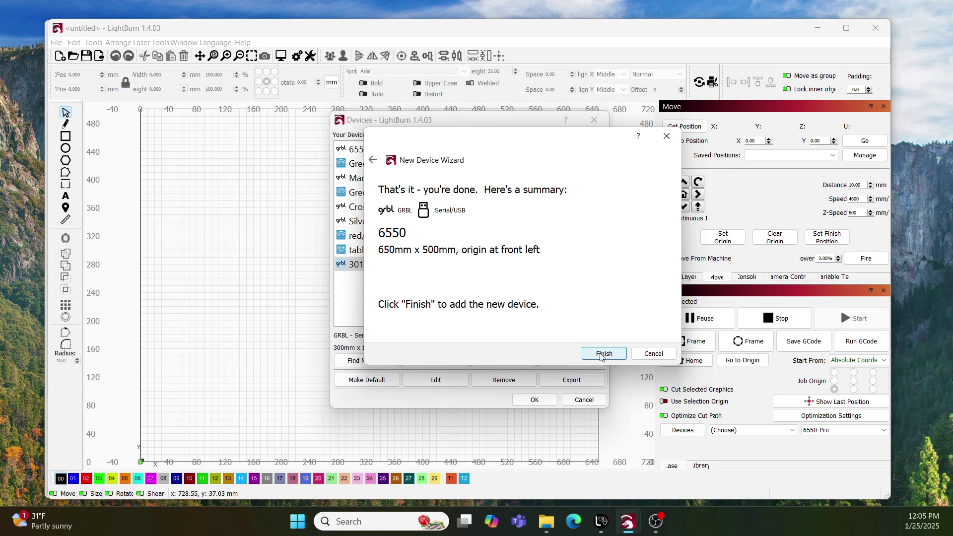
pyautogui.click(603, 354)
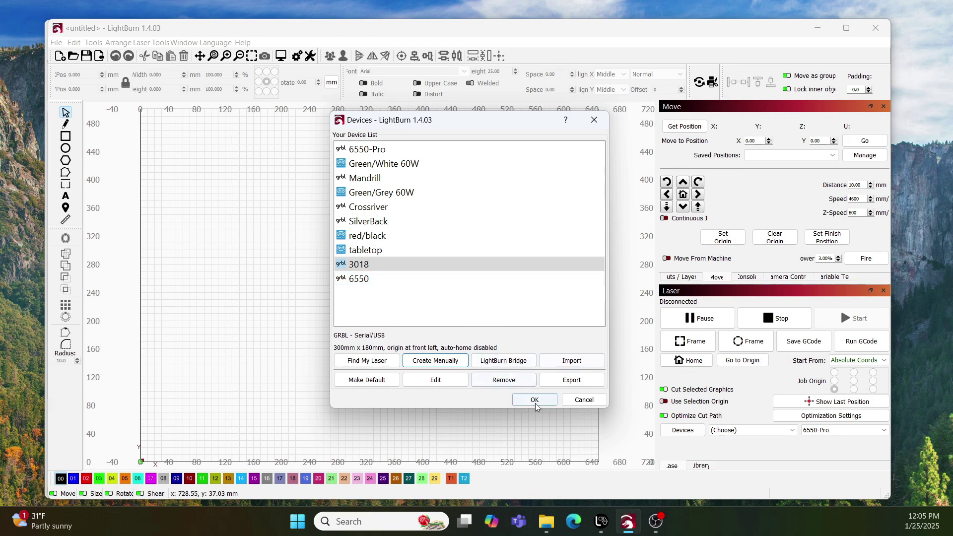
pyautogui.click(549, 404)
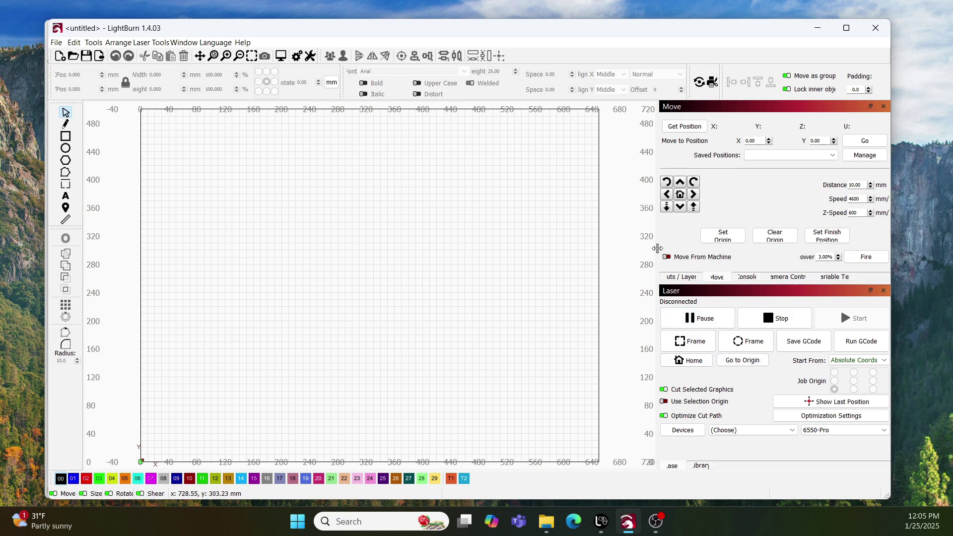
# - Widen the Move and Laser controls and set the laser fire power to 5.50%
pyautogui.moveTo(658, 249); pyautogui.dragTo(628, 249)
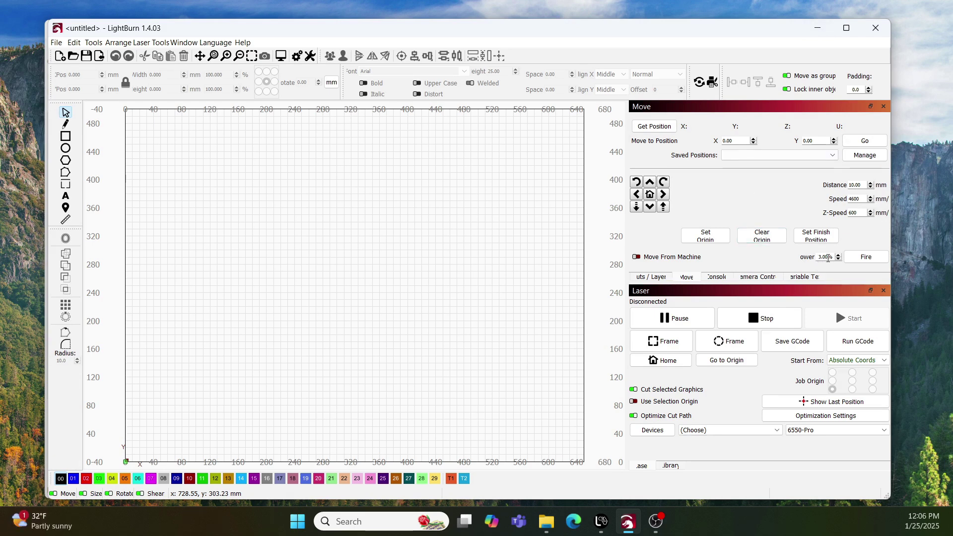
pyautogui.click(870, 260)
pyautogui.click(838, 256)
pyautogui.click(824, 259)
pyautogui.scroll(4, 824, 259)
# - Check the laser fire button and laser-on-when-framing options in the 6550-Pro device settings, accept them, and return to the fire power
pyautogui.click(74, 43)
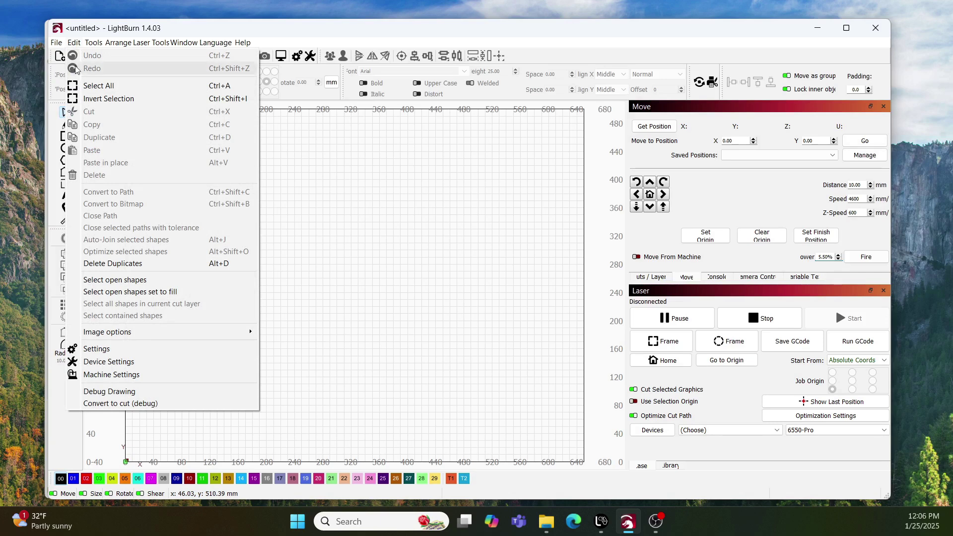
pyautogui.click(104, 364)
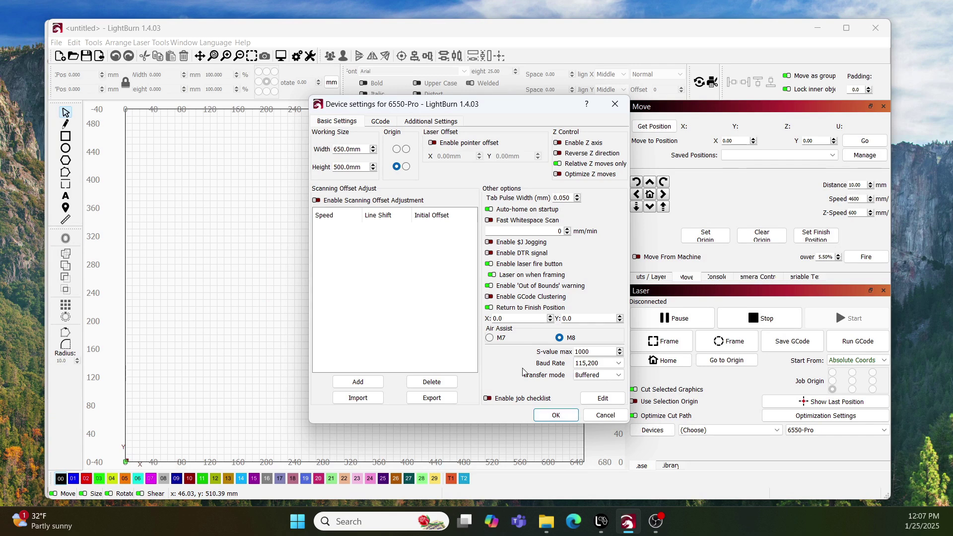
pyautogui.click(565, 419)
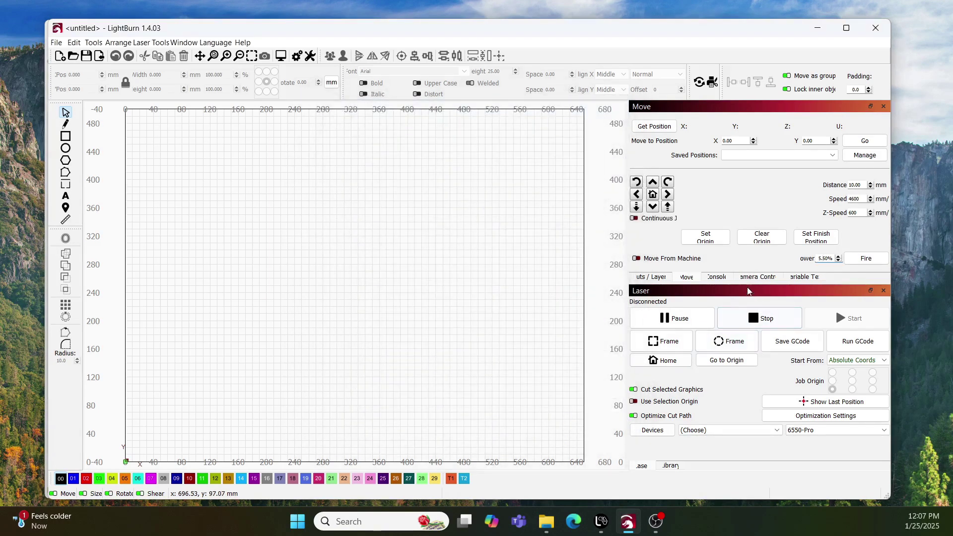
pyautogui.click(826, 258)
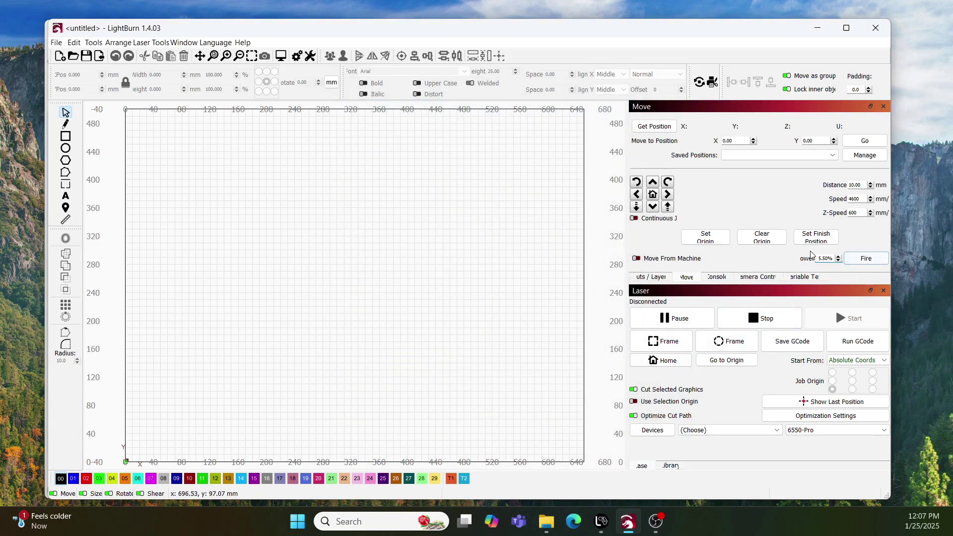